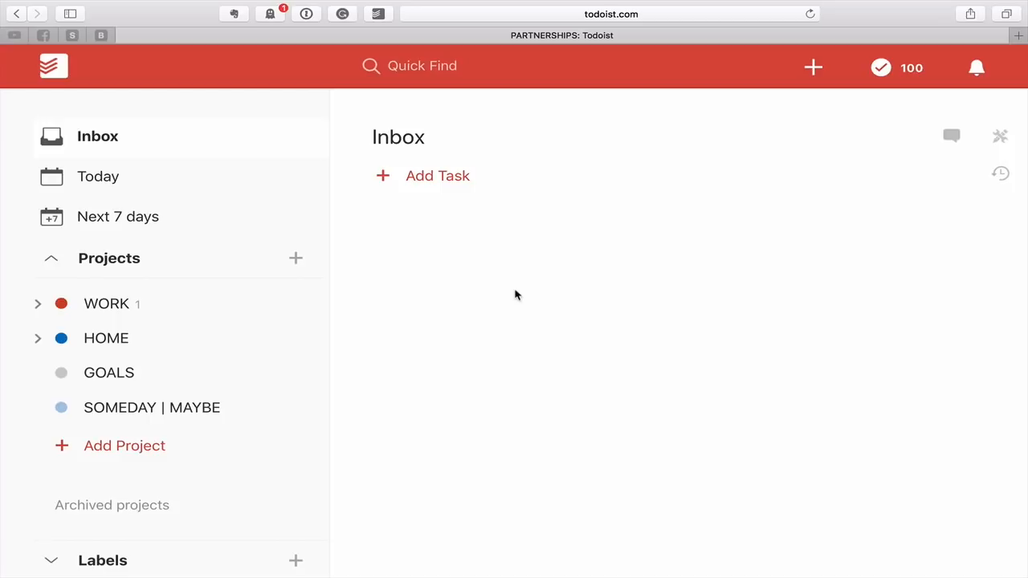
- Switch desktop spaces to the full-screen Newton app showing the Todoist Email Demo message
key(ctrl+Right)
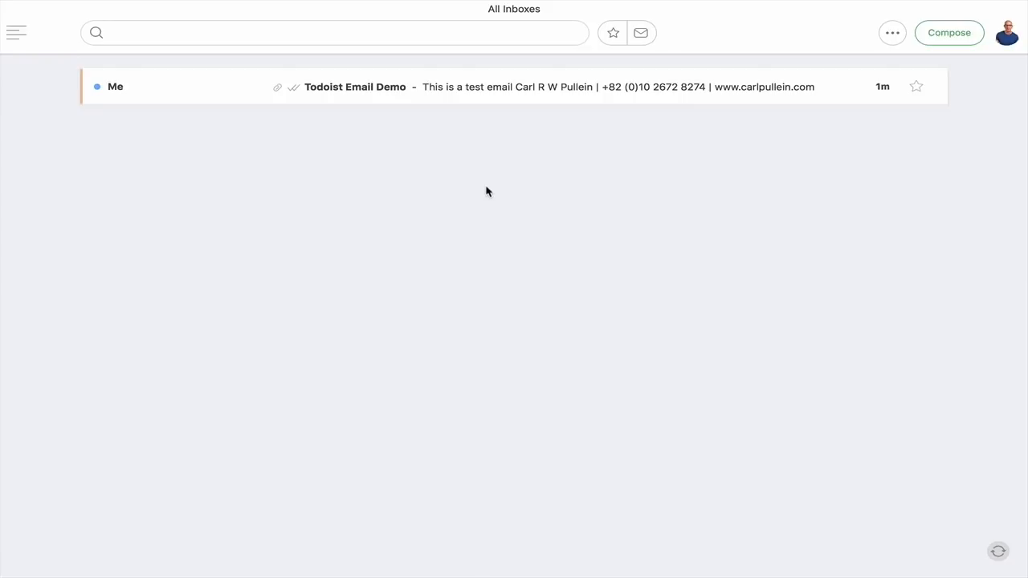
- Save the Todoist Email Demo message from Newton as a Todoist Inbox task via Save email to > Todoist
click(471, 96)
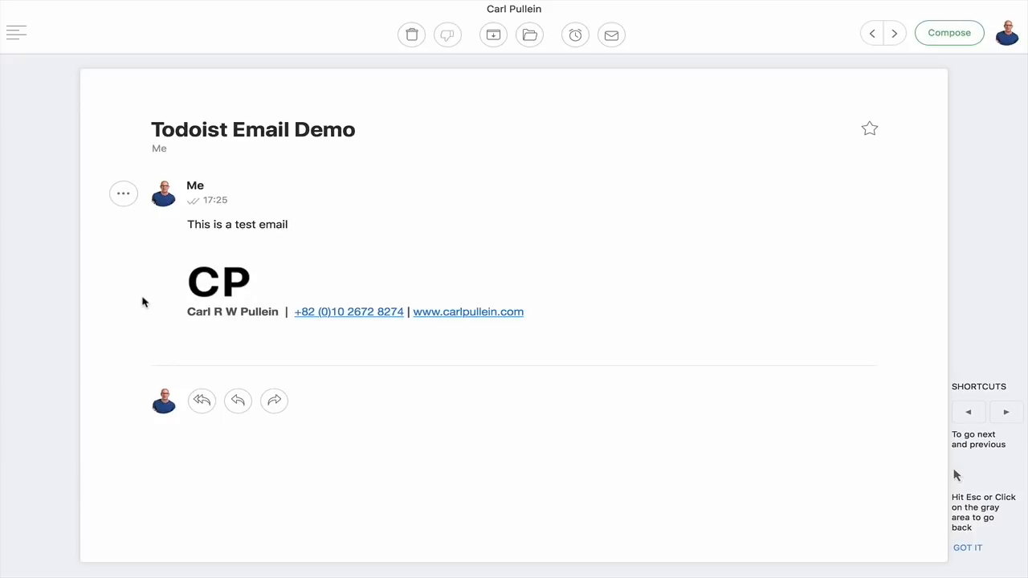
click(123, 196)
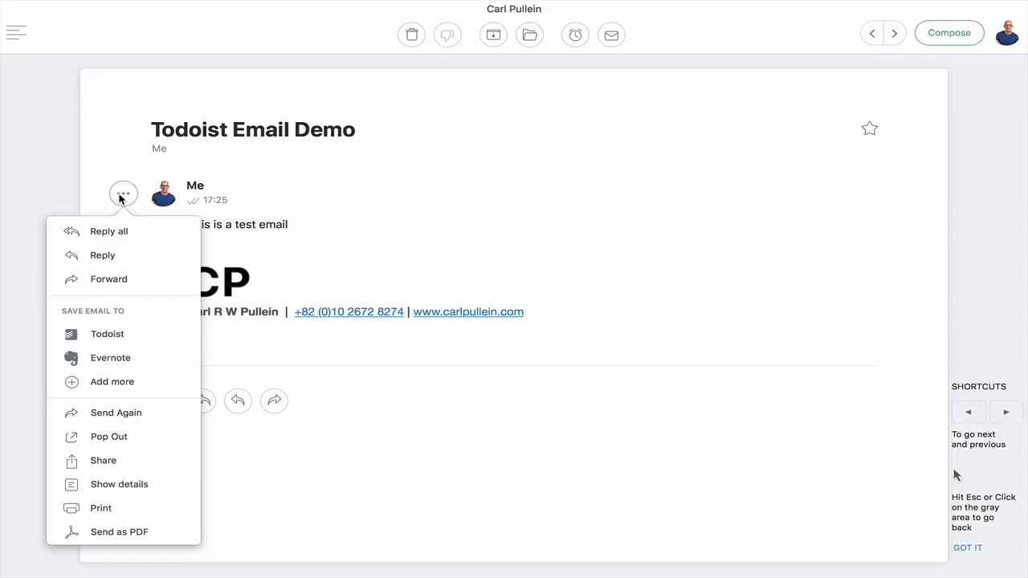
click(119, 340)
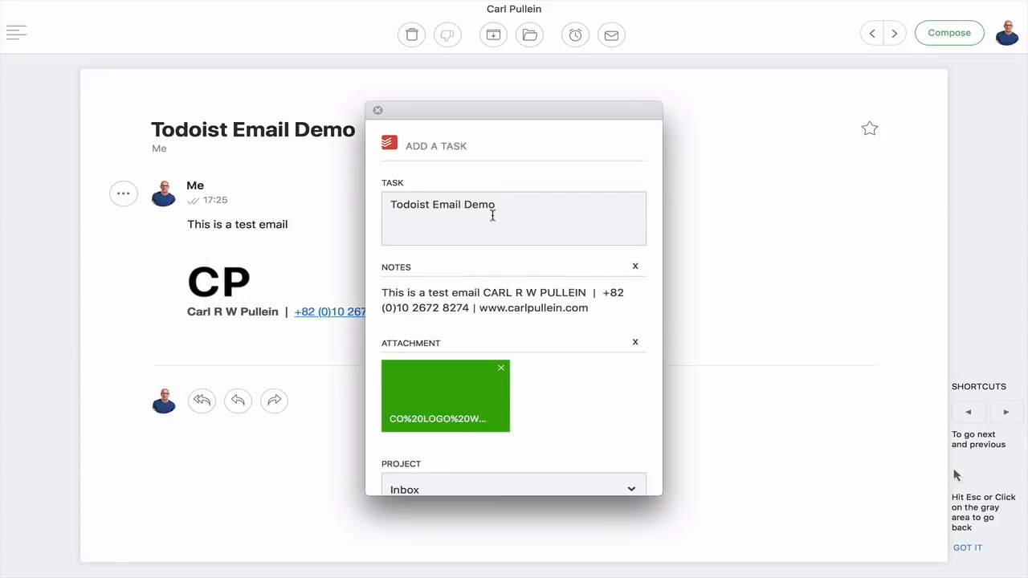
scroll(496, 331, down, 2)
scroll(495, 331, down, 2)
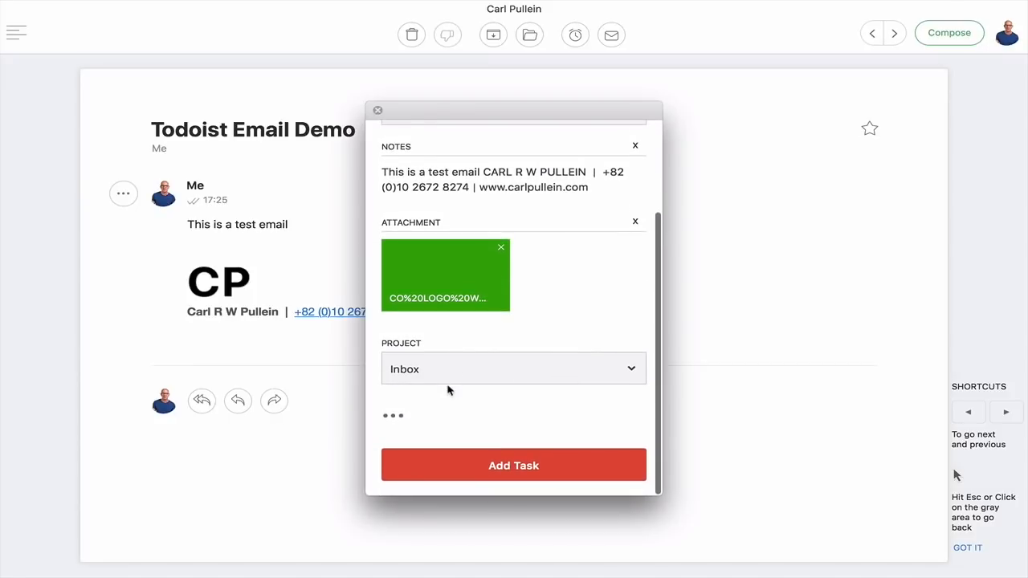
scroll(522, 319, up, 3)
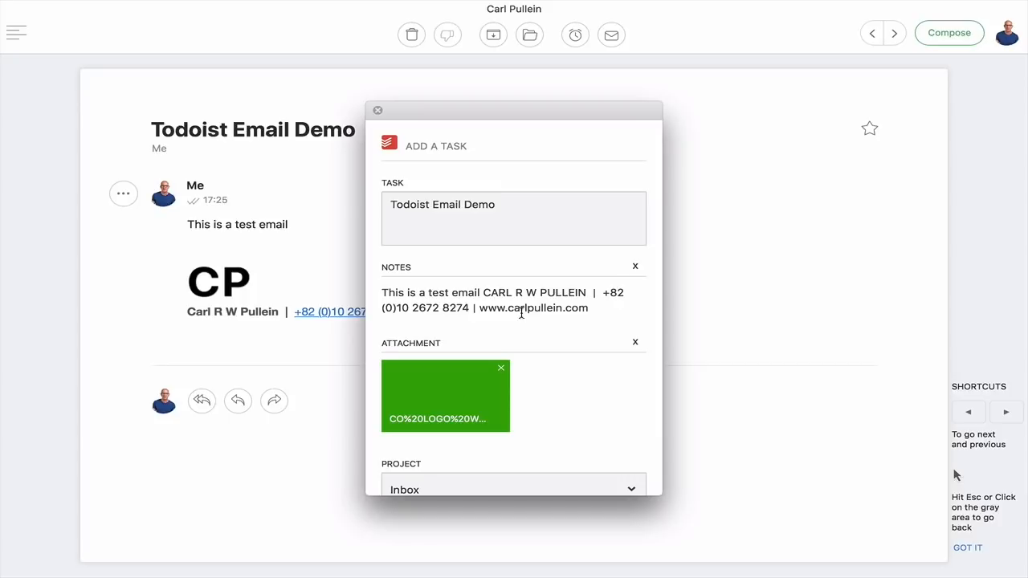
scroll(523, 370, down, 2)
scroll(523, 370, down, 3)
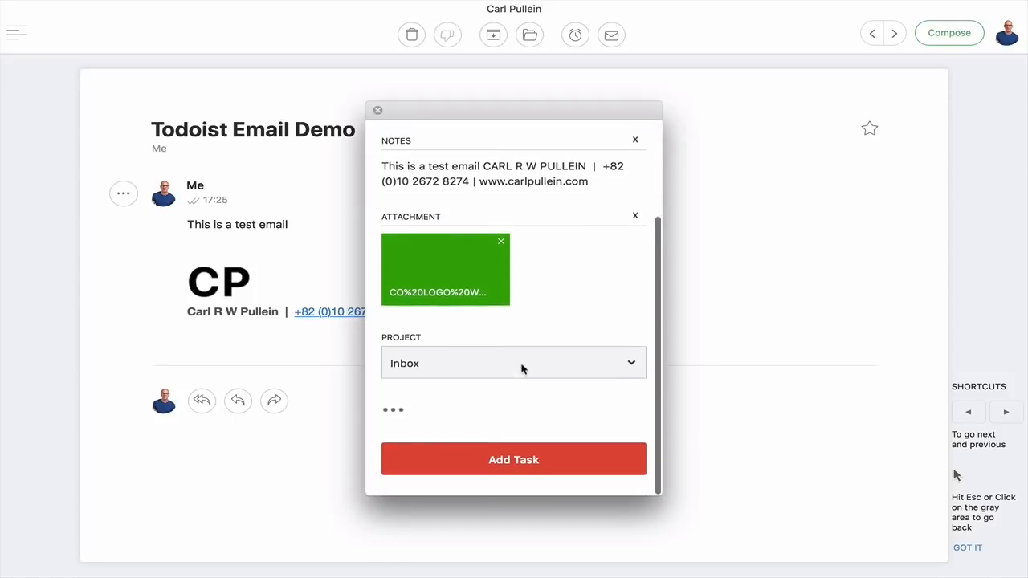
scroll(523, 369, up, 3)
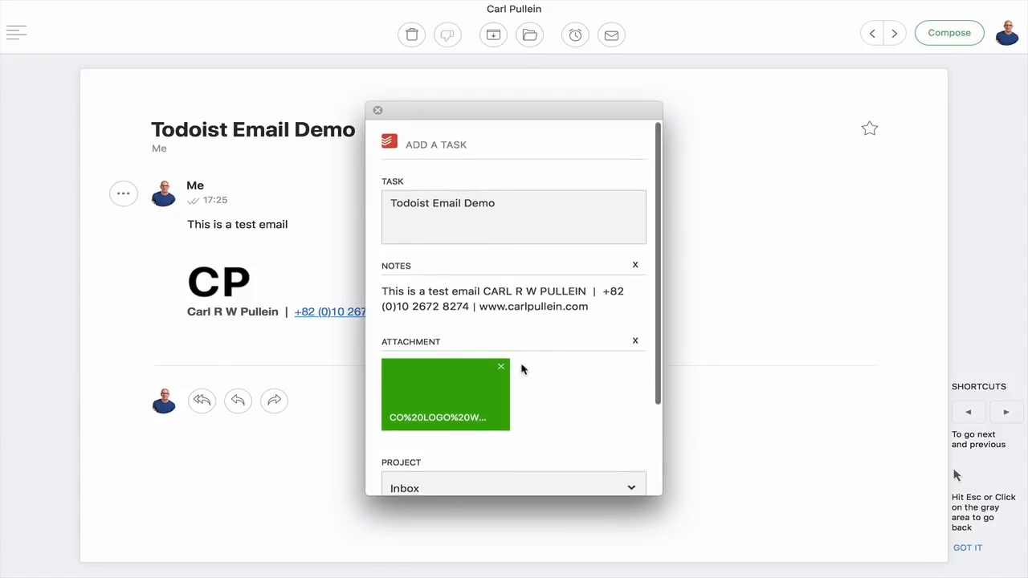
scroll(523, 369, down, 3)
click(516, 492)
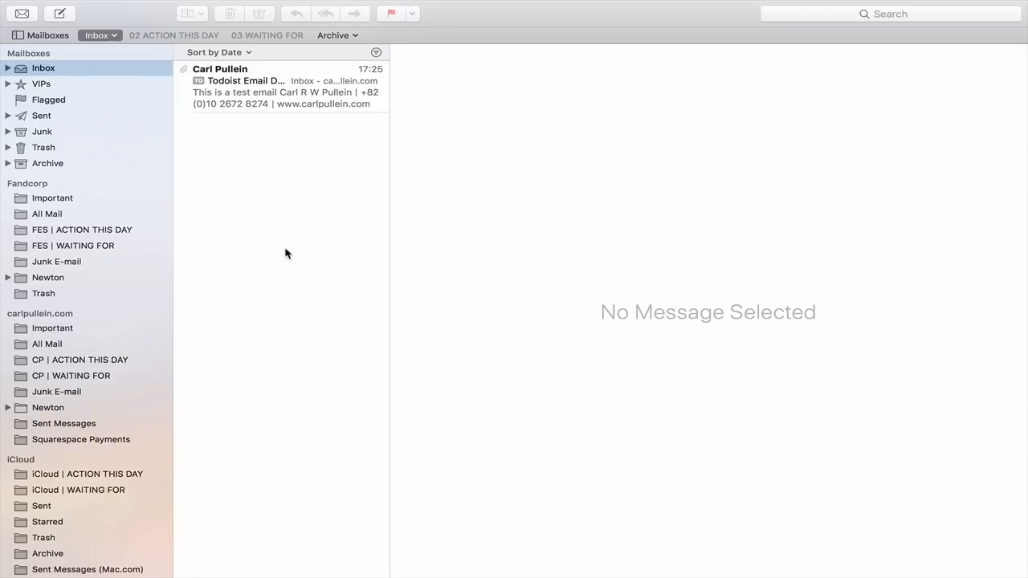
- Forward the Todoist Email Demo message from Apple Mail to the pasted Todoist Inbox address, then show Gmail
click(243, 102)
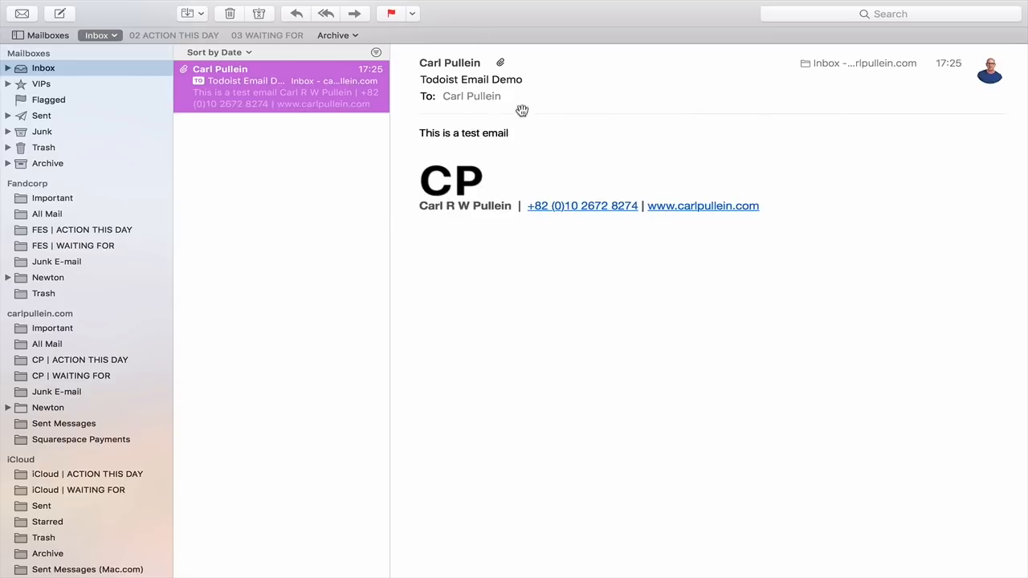
mouse_move(707, 97)
click(725, 113)
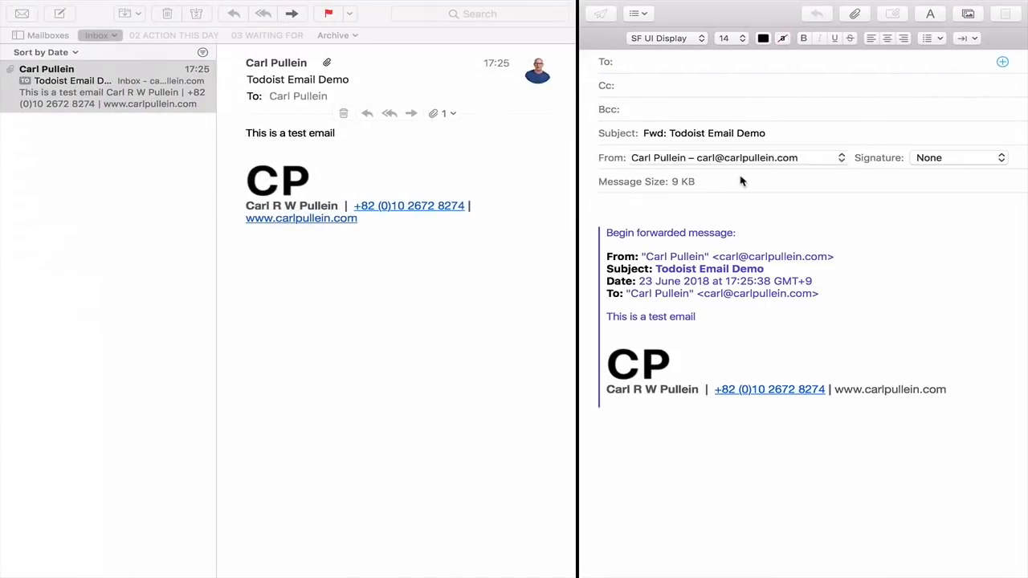
text(to)
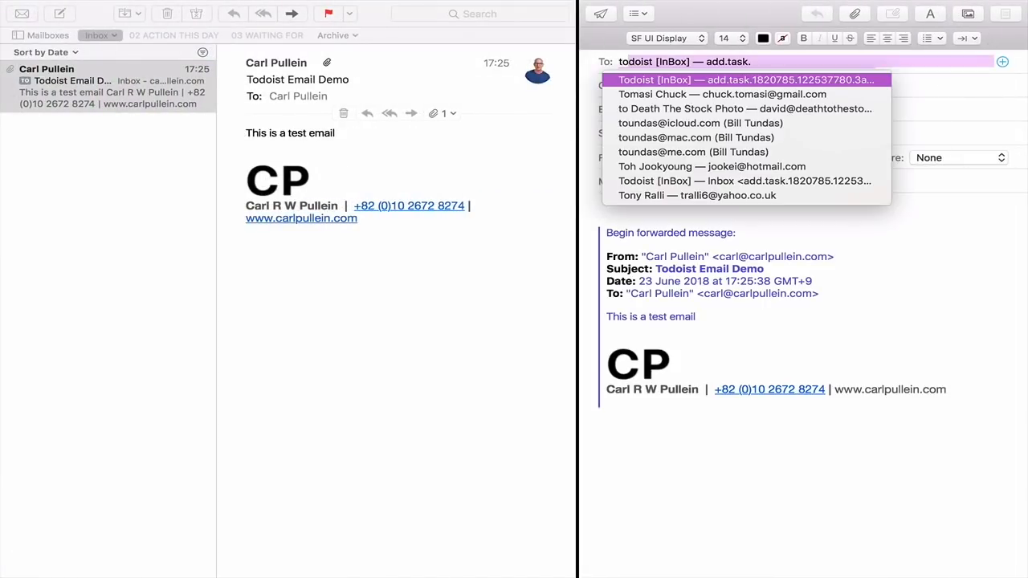
key(BackSpace)
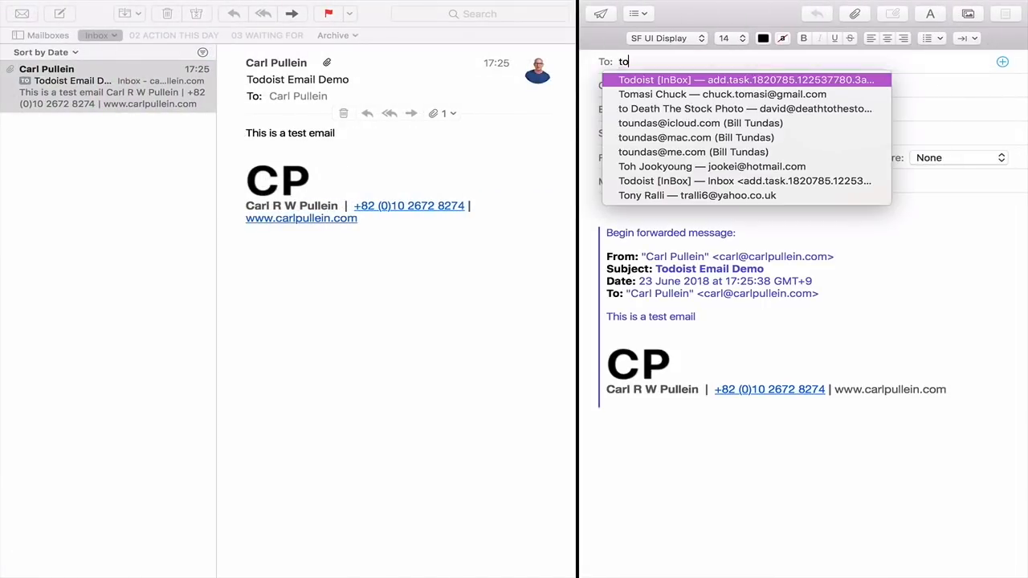
key(BackSpace)
key(BackSpace)
key(super+v)
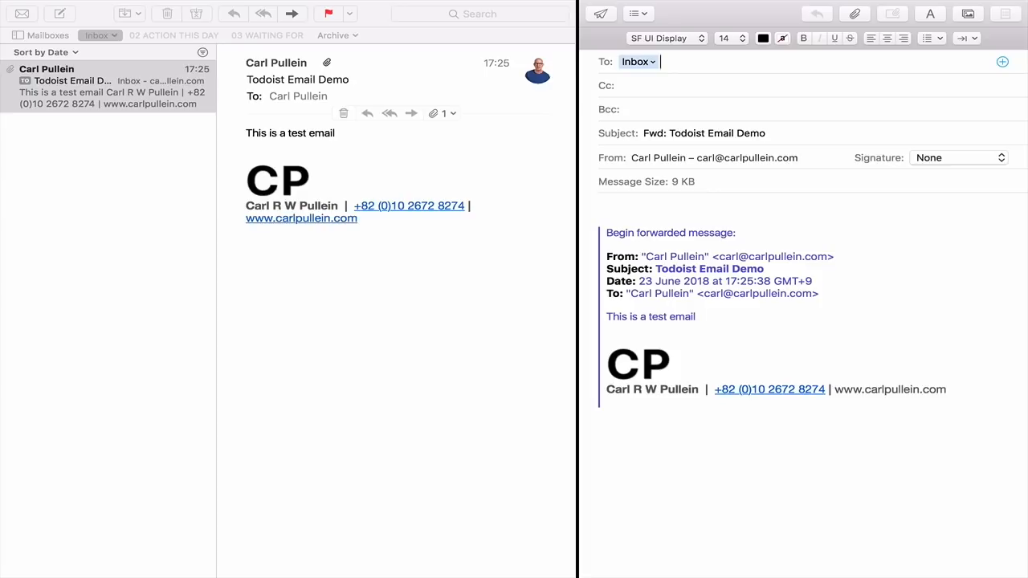
click(601, 14)
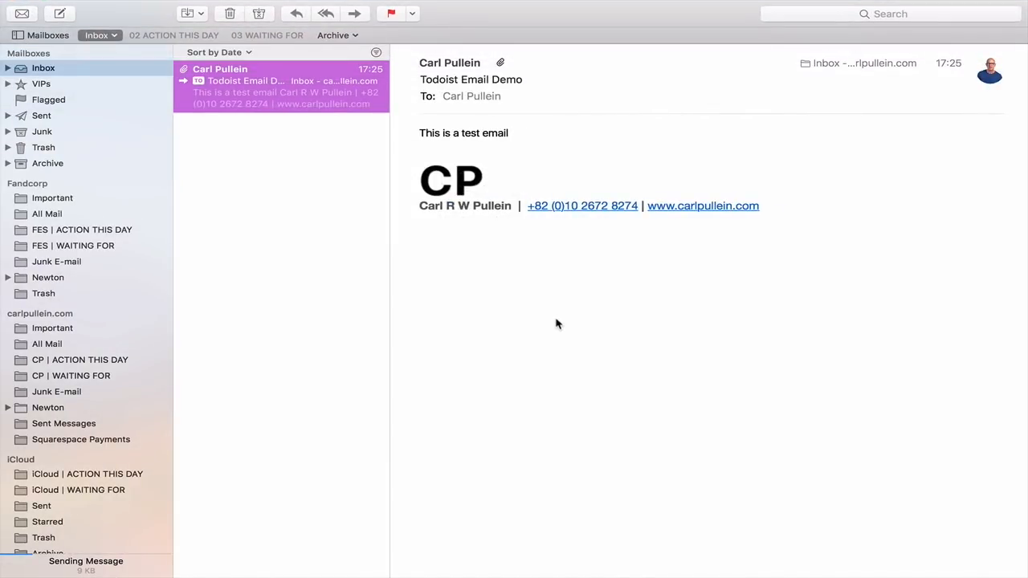
key(ctrl+Right)
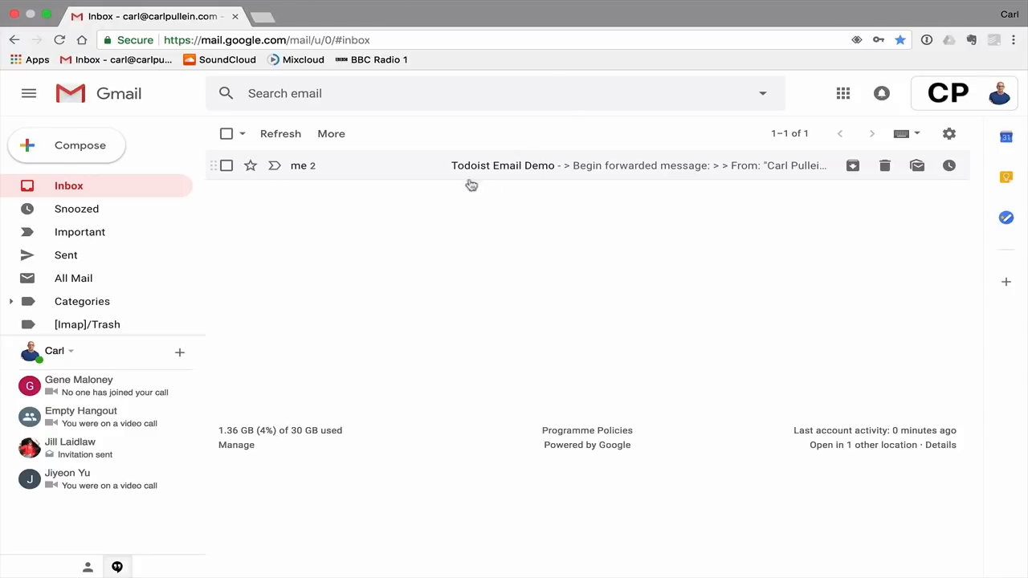
- Add the conversation as task 'Todoist Email Demo Gmail' with Gmail's Todoist add-on and close the panel
click(514, 172)
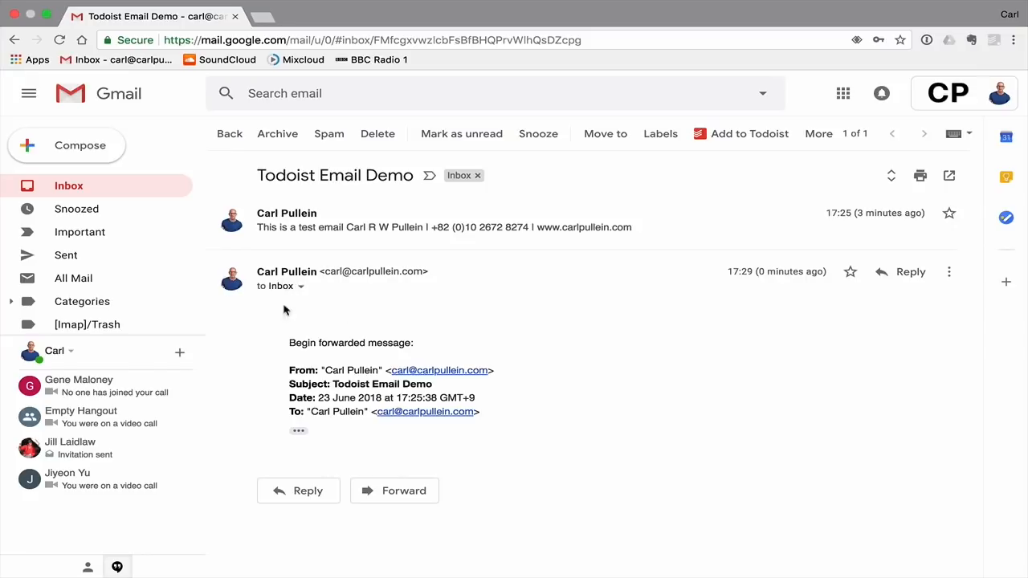
click(362, 228)
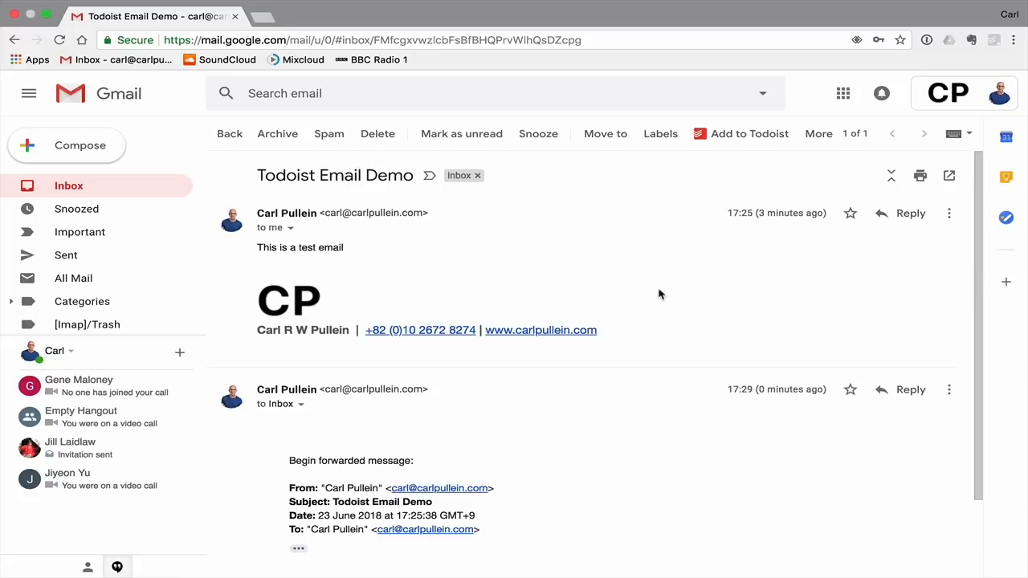
click(736, 143)
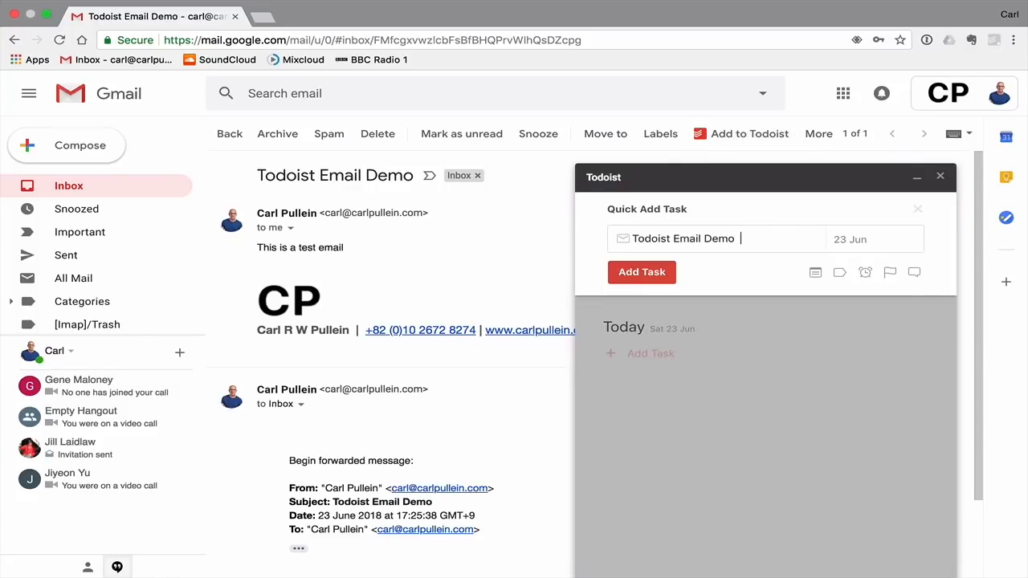
text(Gmail)
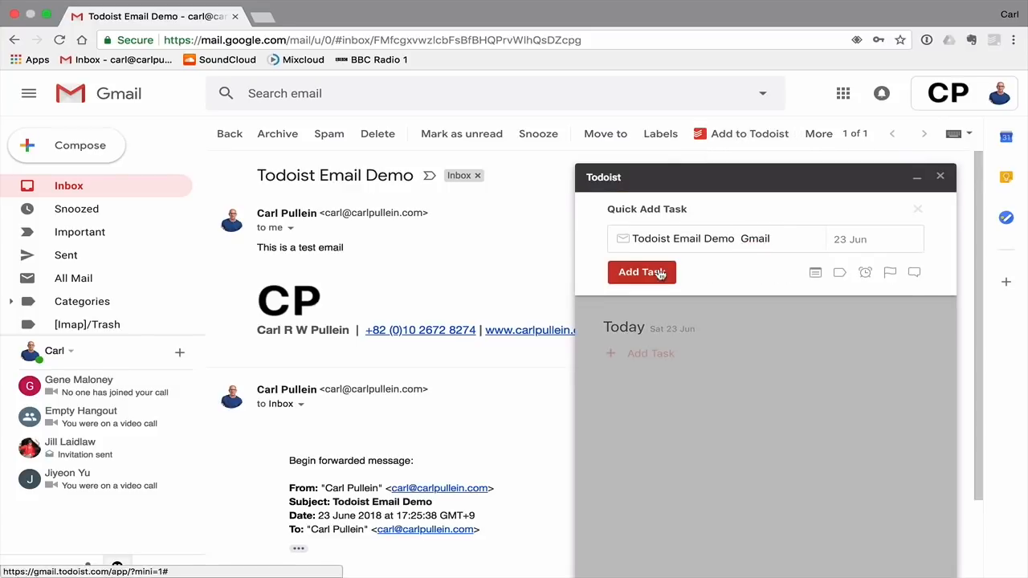
click(654, 273)
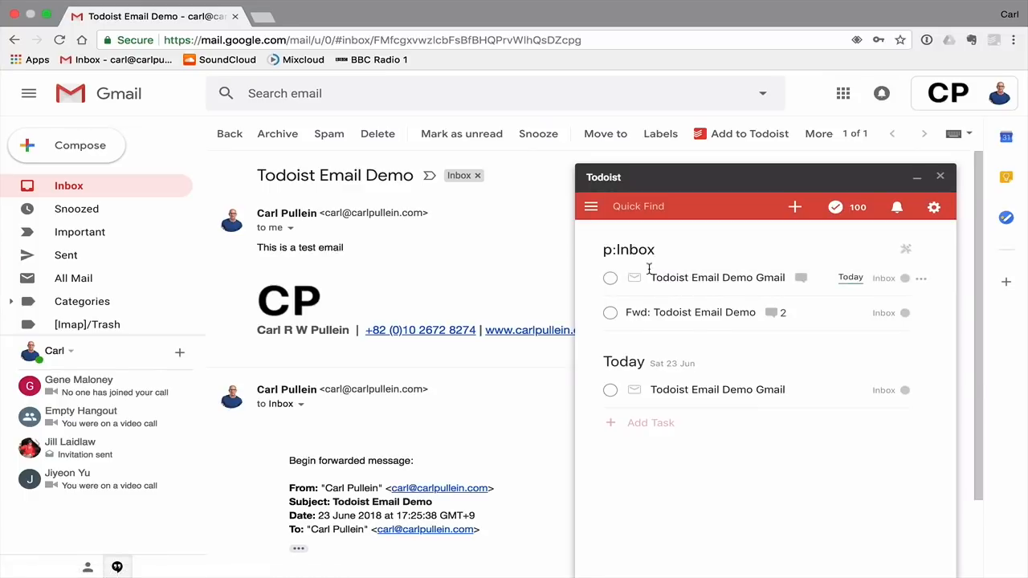
click(940, 178)
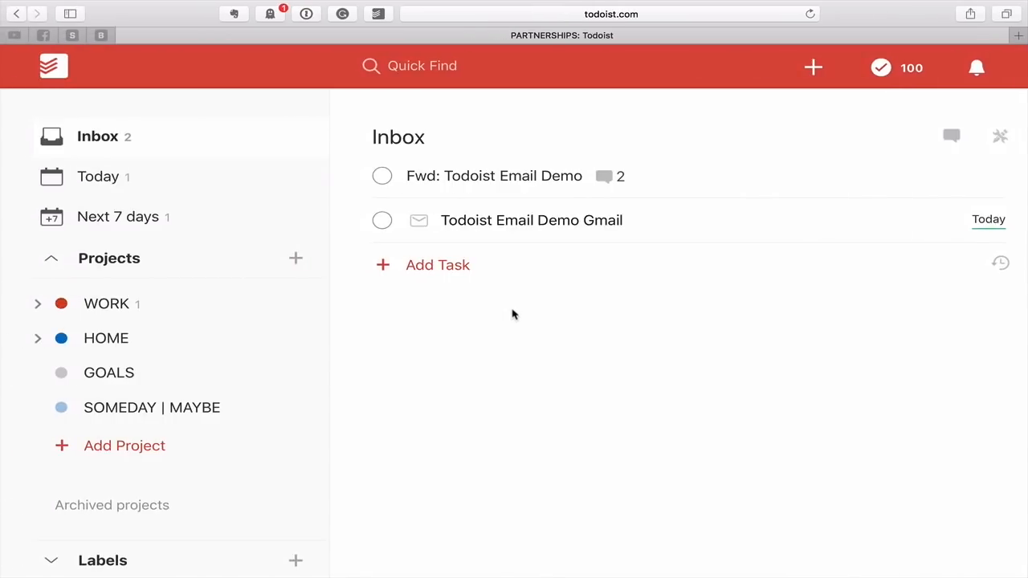
- Dismiss the browser's page context menu on the Todoist Inbox
right_click(677, 385)
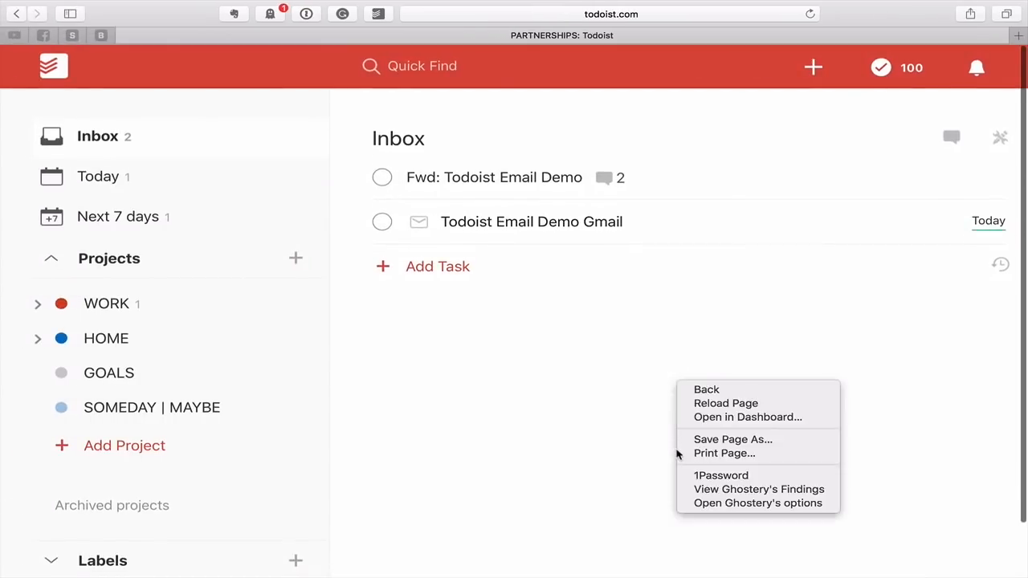
click(678, 455)
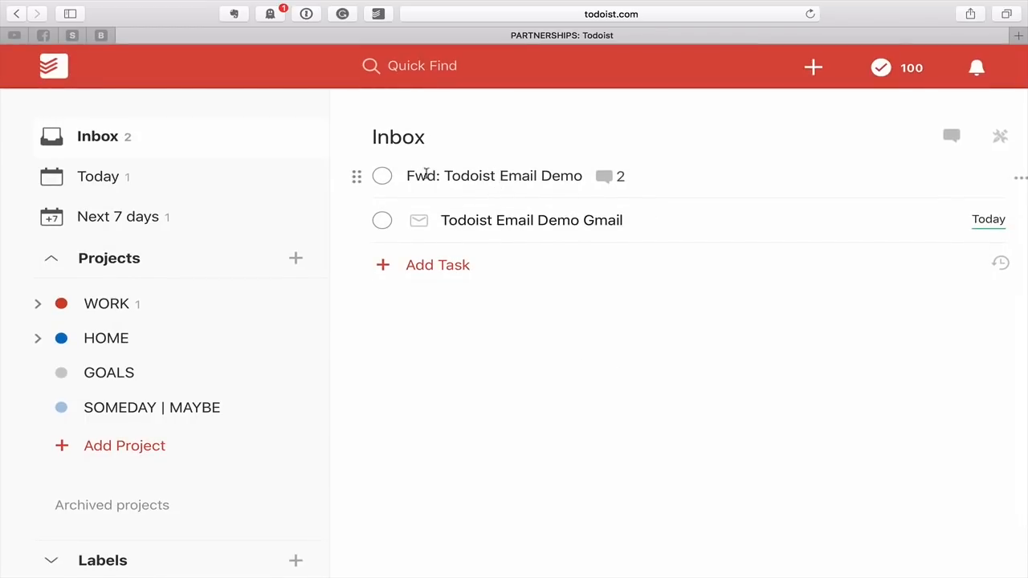
- View the forwarded email attached as a comment on the Fwd: Todoist Email Demo task
mouse_move(603, 178)
click(604, 180)
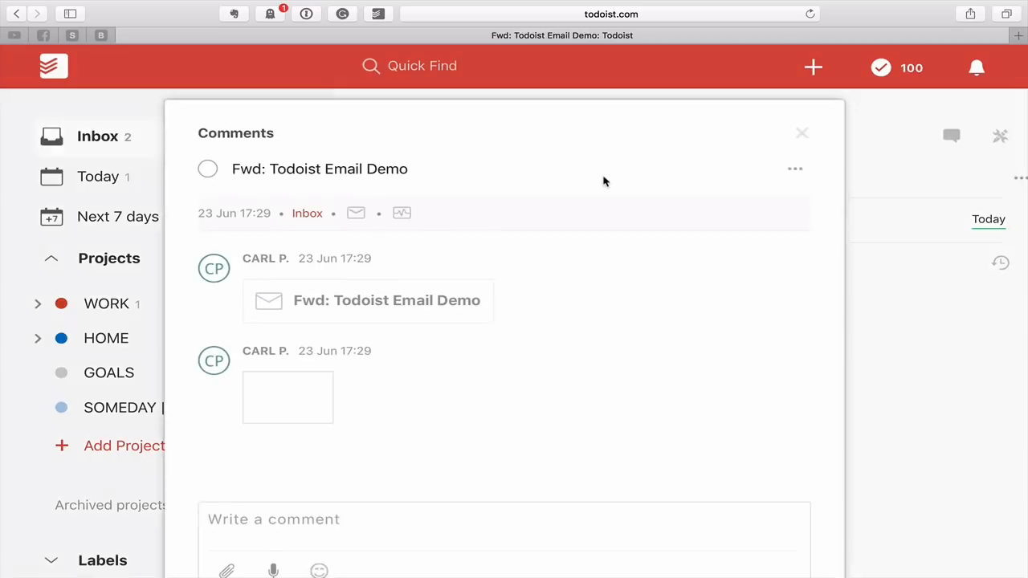
click(341, 304)
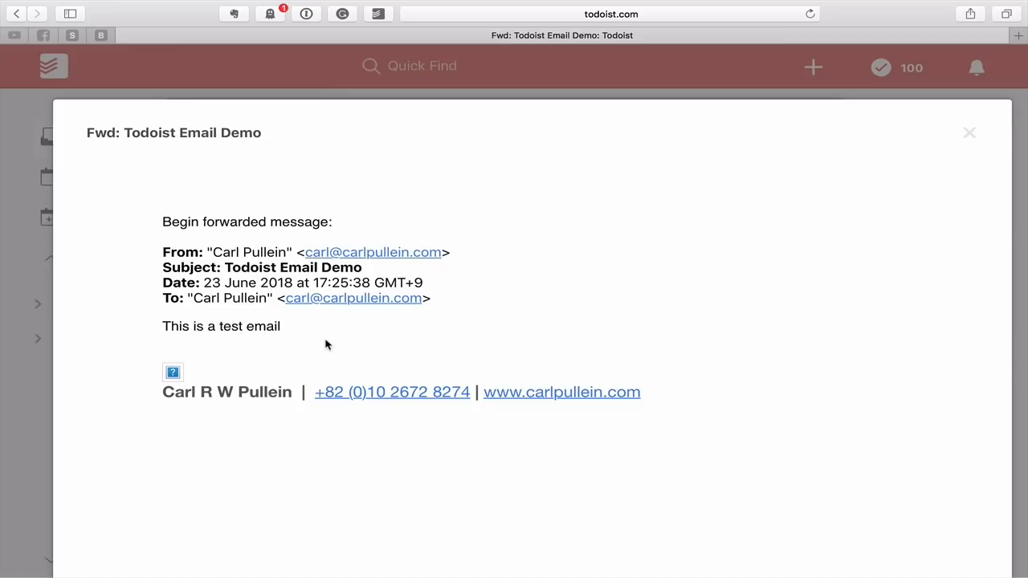
click(969, 133)
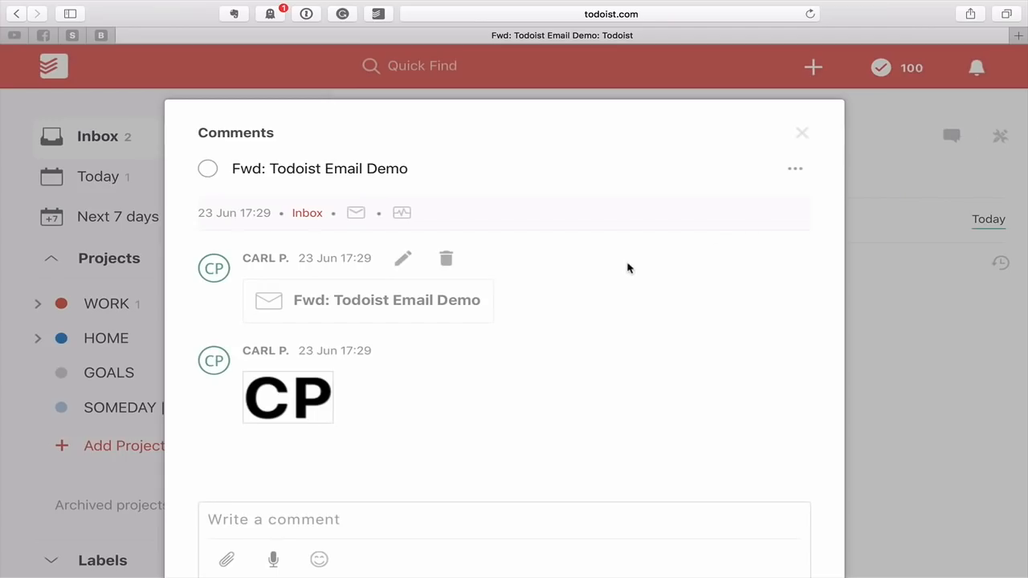
- Check the task's Add comments via email address, then close the comments
click(355, 215)
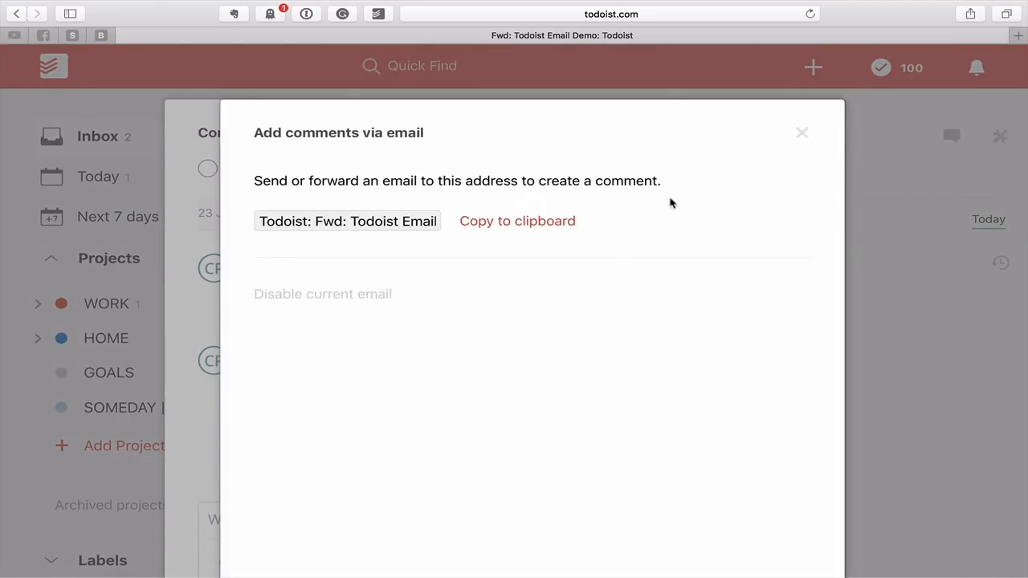
click(803, 134)
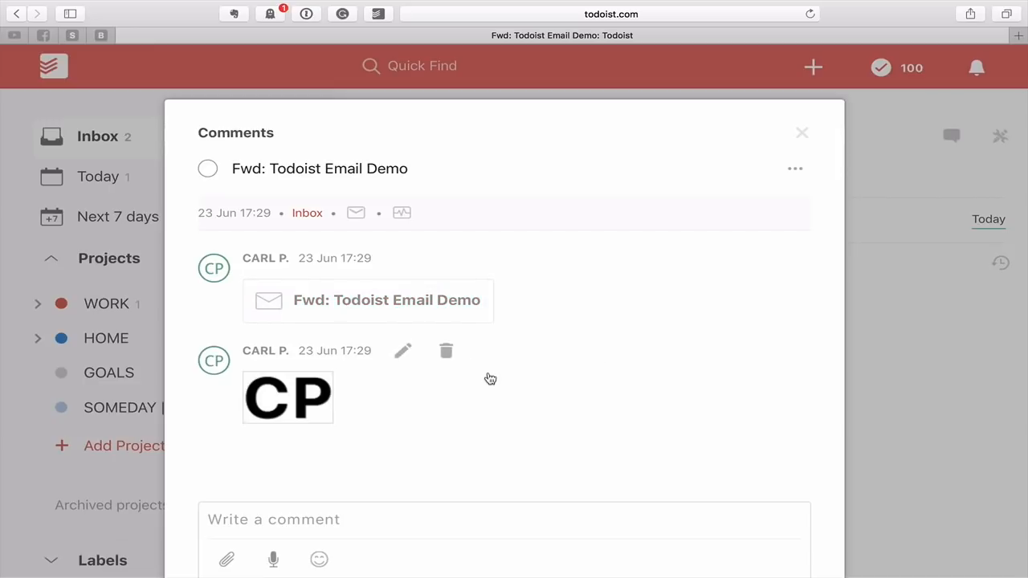
click(802, 134)
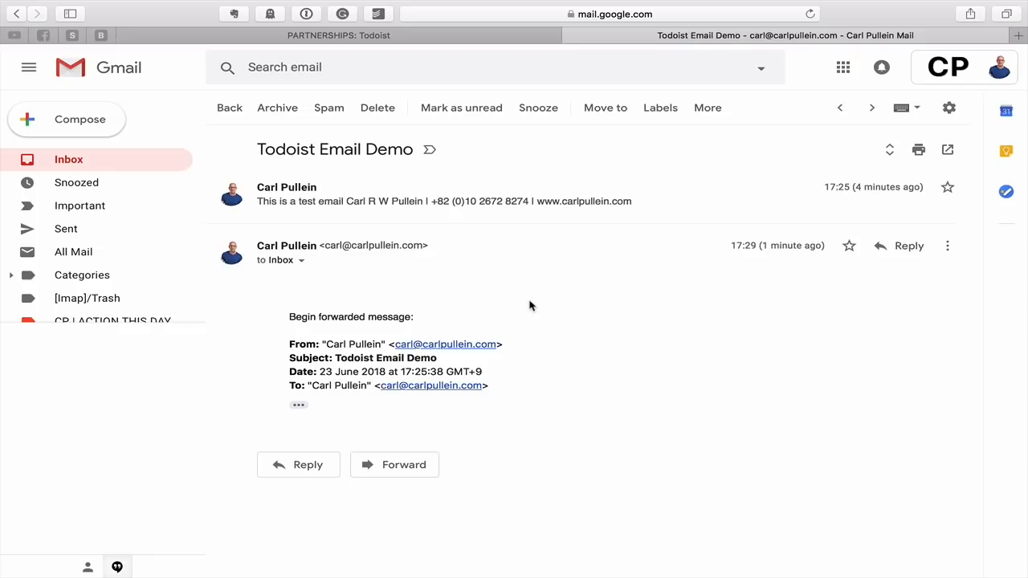
- Expand the original test email with its CP signature in Gmail, then return to the Todoist tab
click(368, 201)
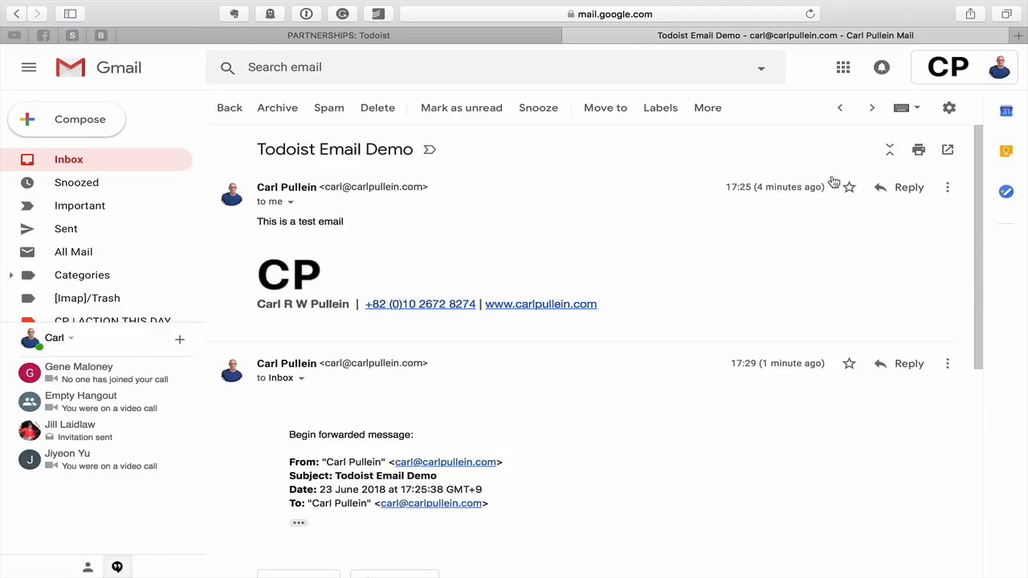
click(386, 40)
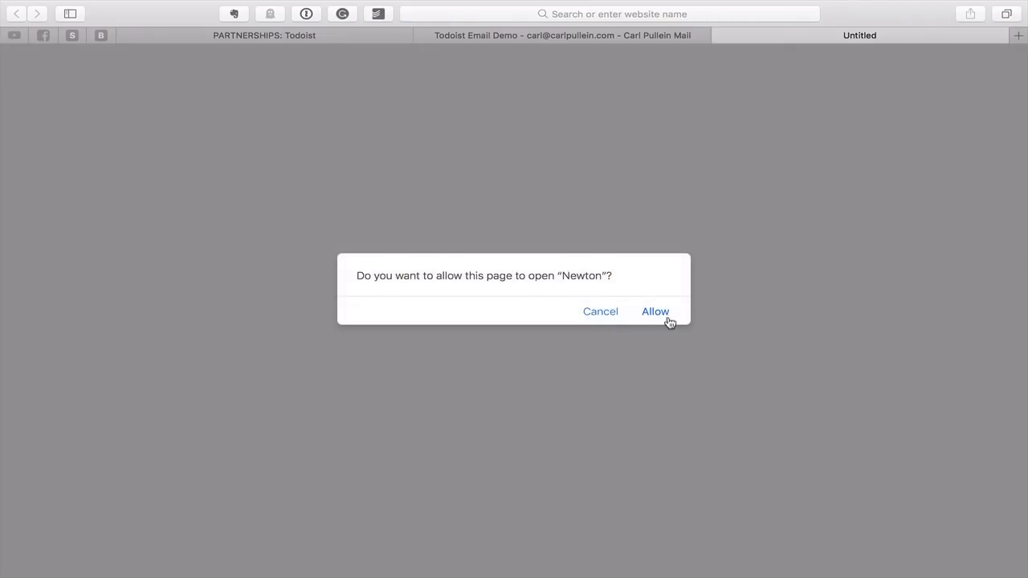
- Allow the task link to open Newton, expand the original test email, and return to the Todoist Inbox
click(653, 317)
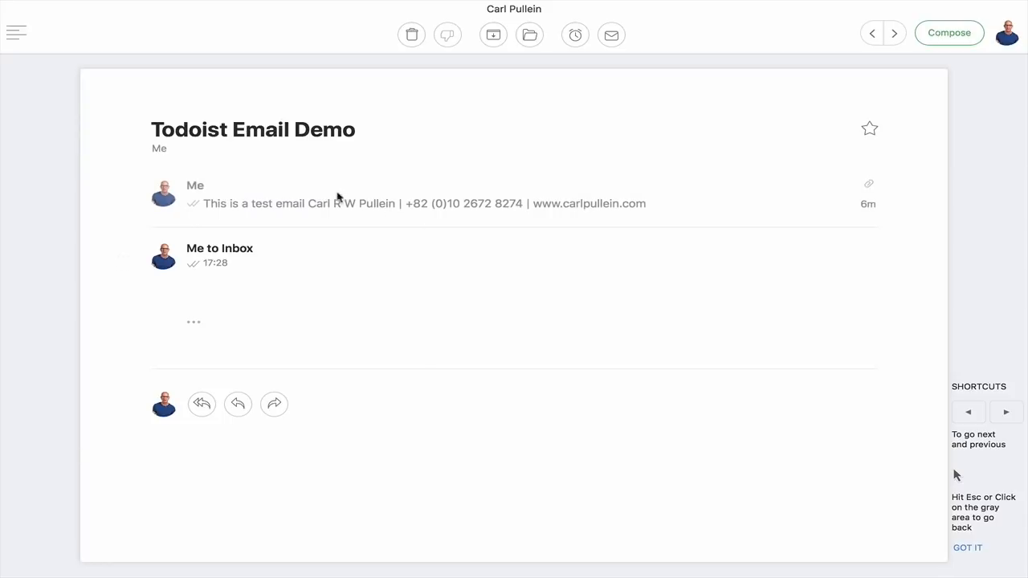
click(283, 218)
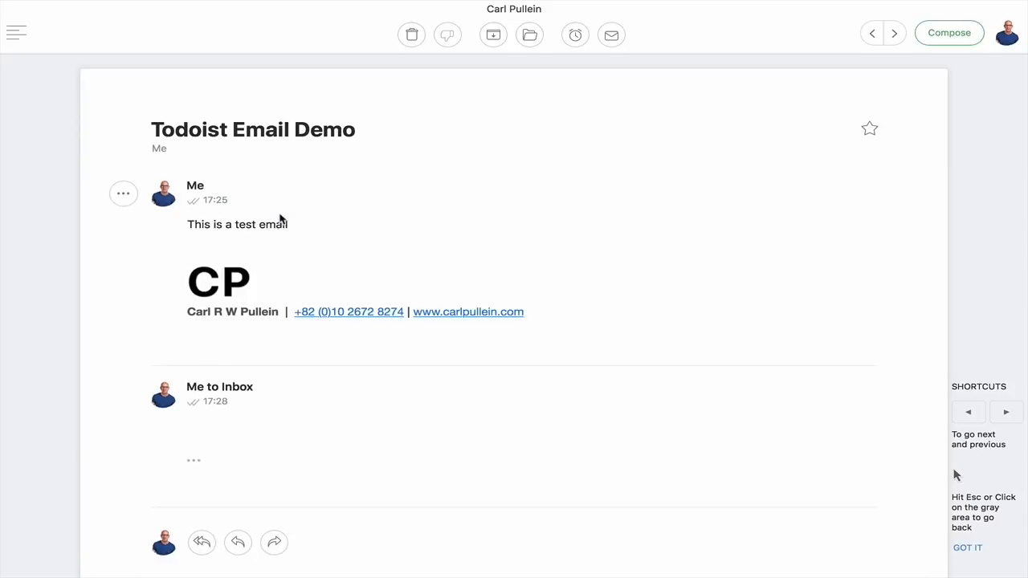
key(ctrl+Right)
key(ctrl+Right)
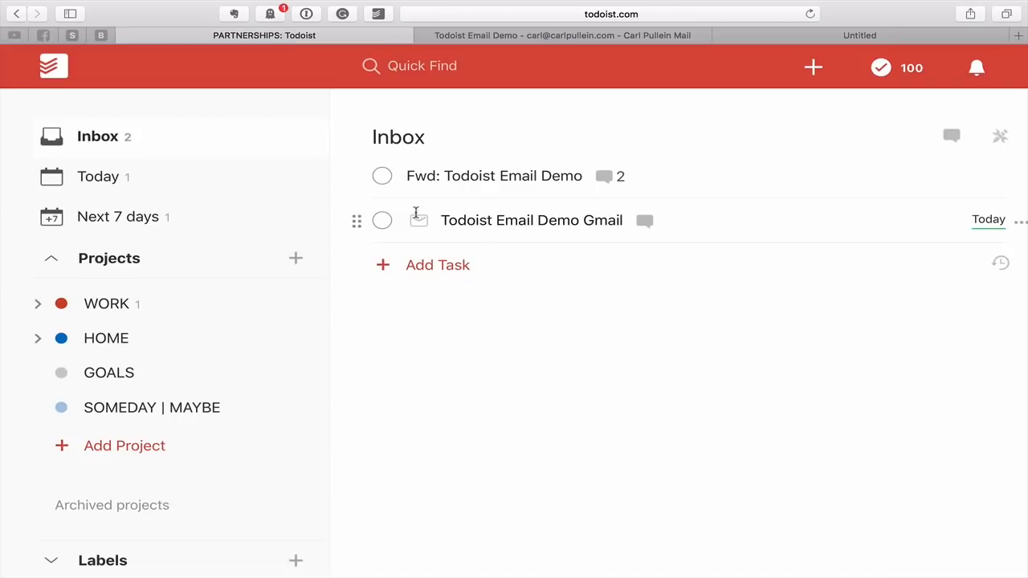
mouse_move(691, 220)
click(1000, 136)
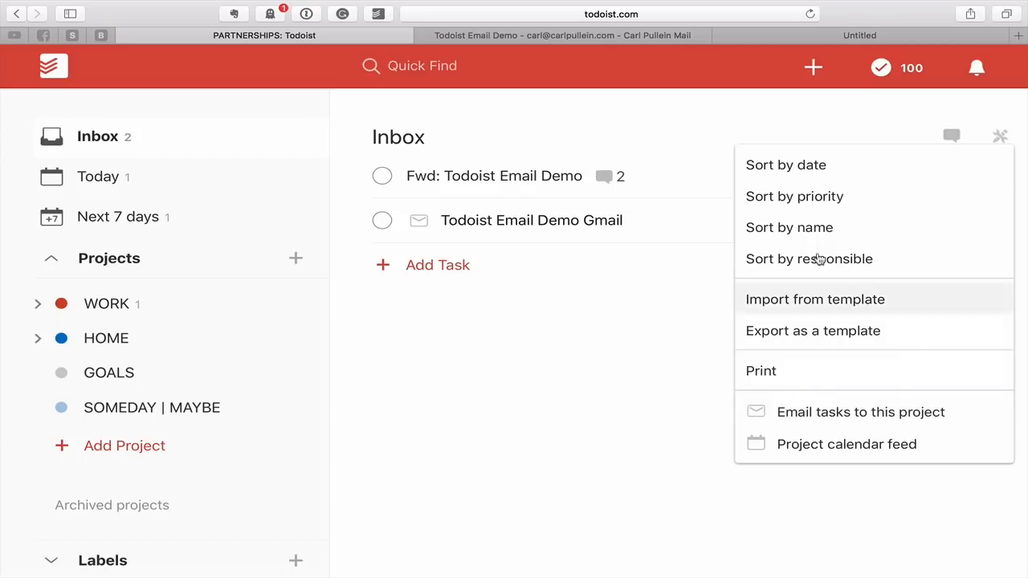
click(1000, 140)
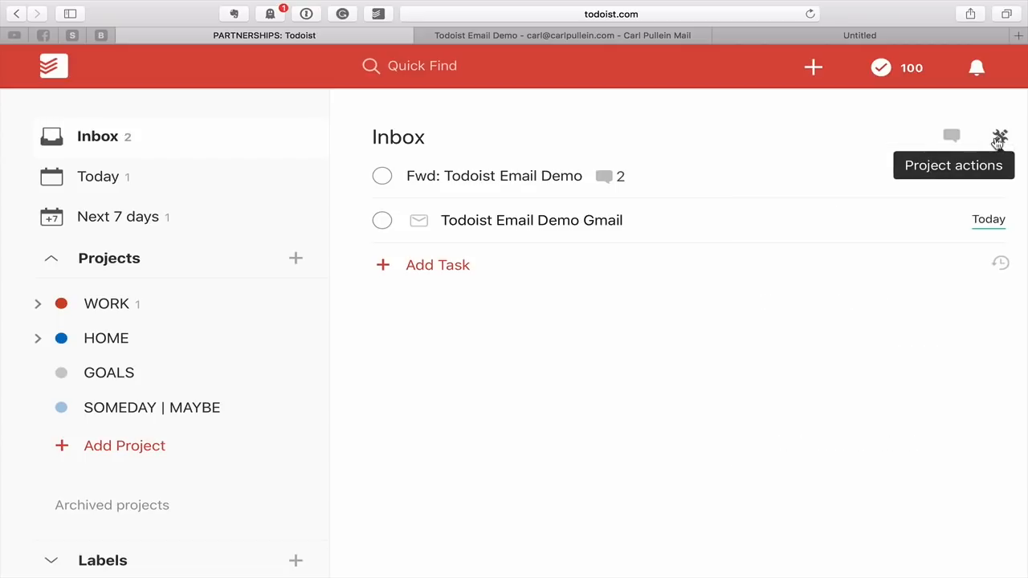
click(1000, 138)
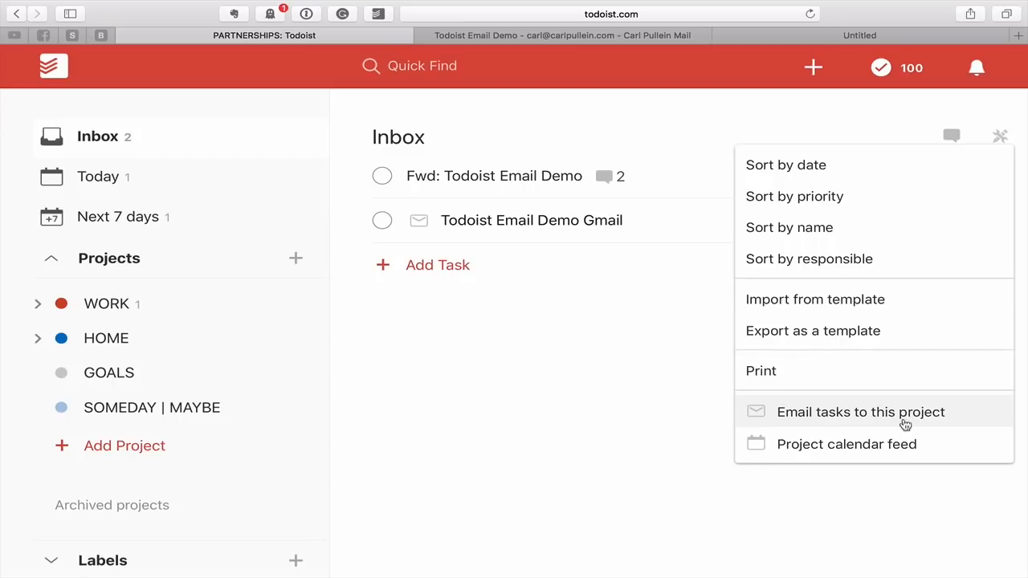
click(905, 424)
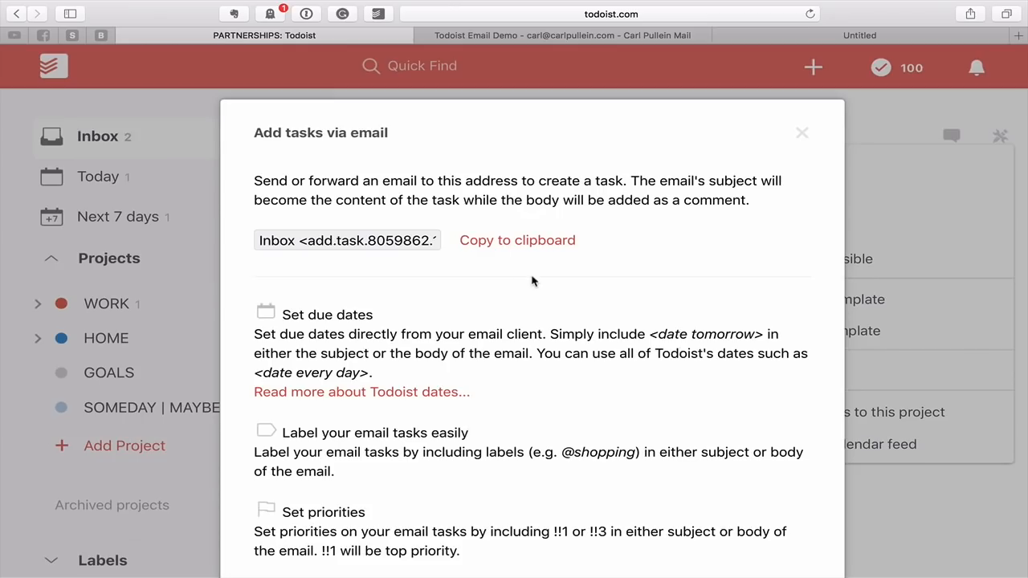
scroll(533, 280, down, 3)
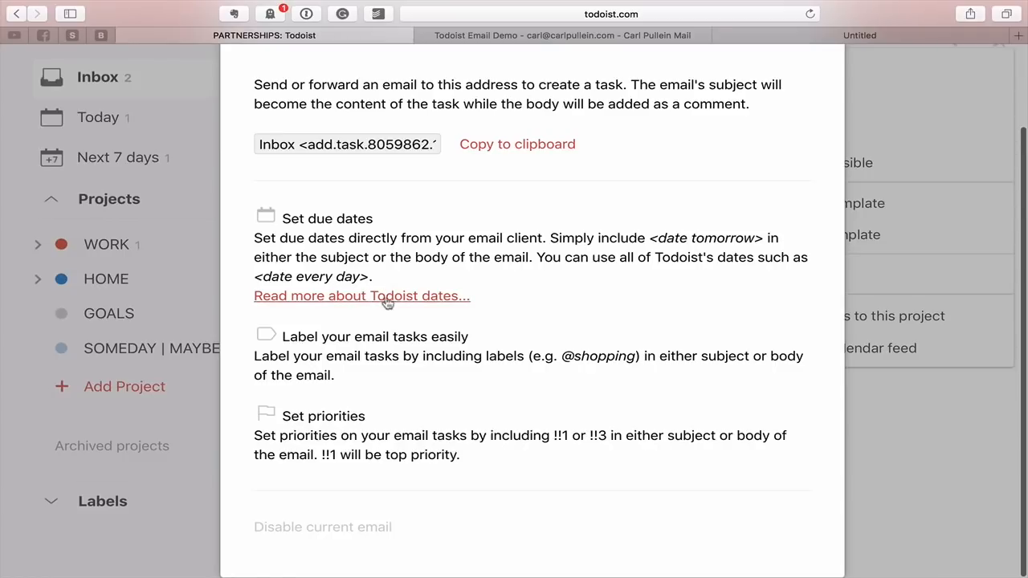
scroll(562, 326, down, 1)
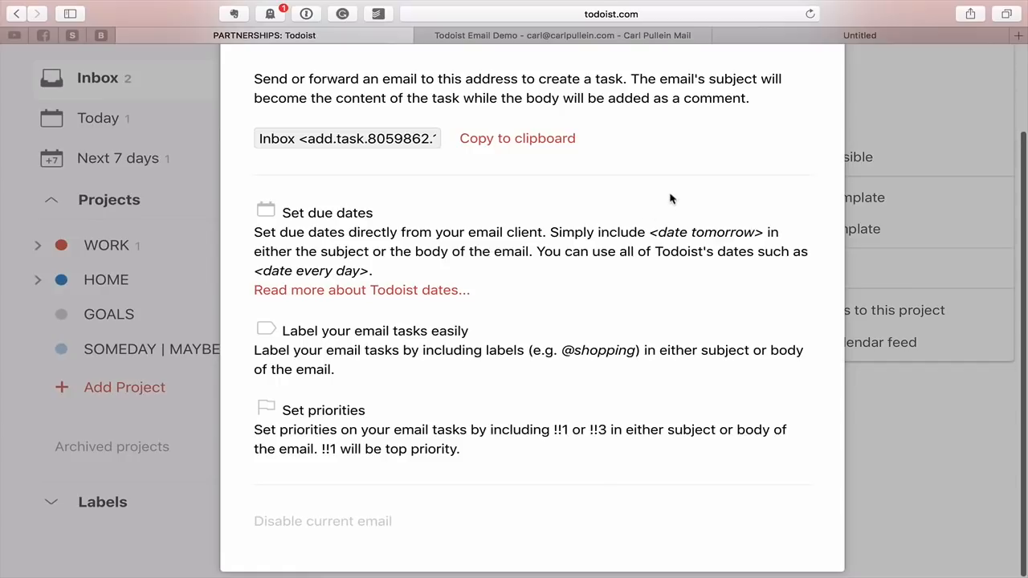
click(881, 148)
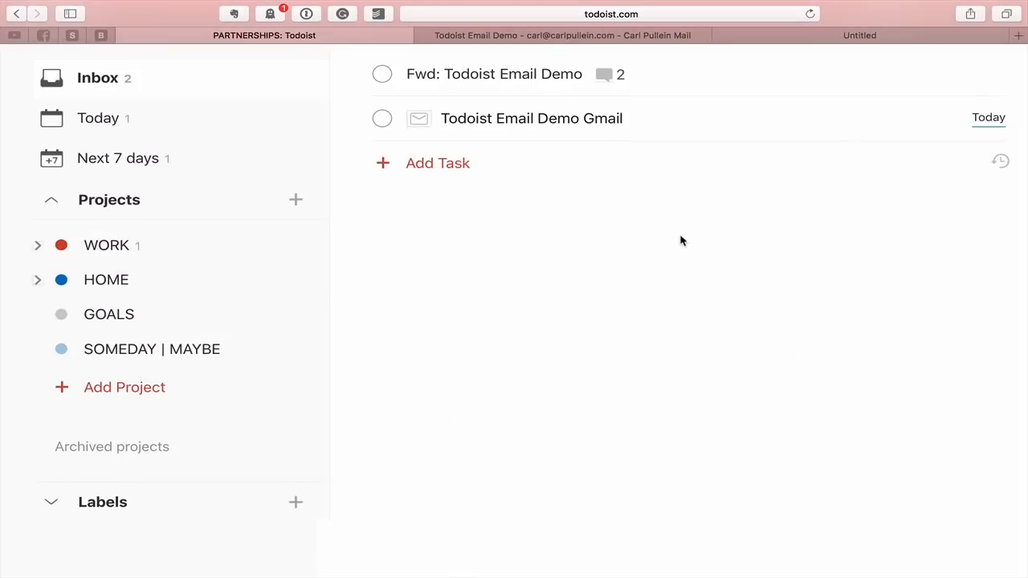
scroll(681, 241, up, 2)
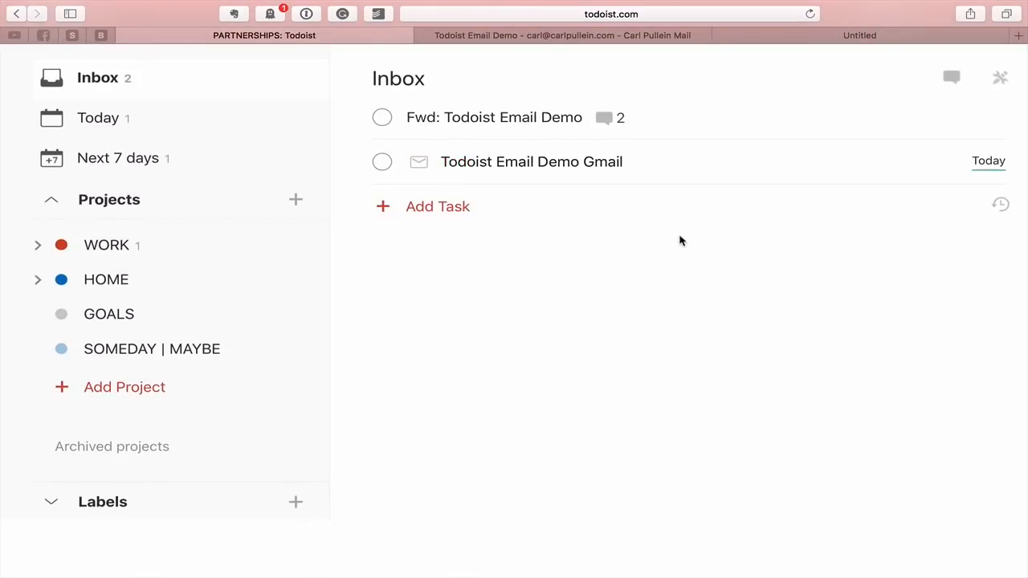